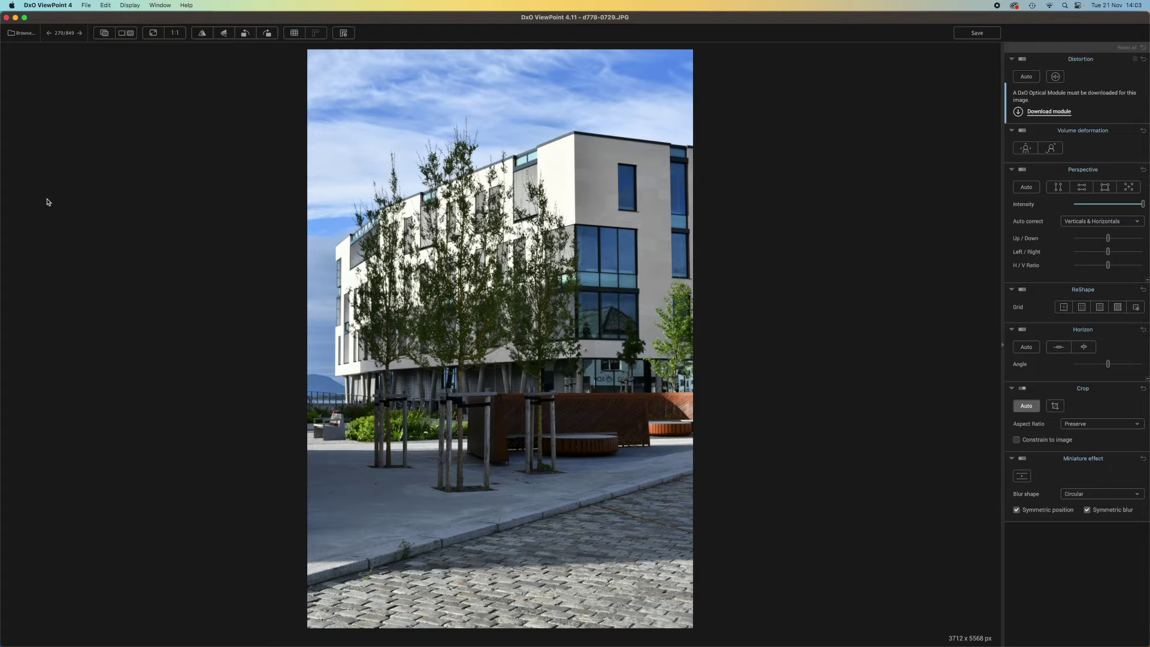
# Return to the image browser showing the d778 Camera JPEGs folder thumbnails
pyautogui.click(22, 33)
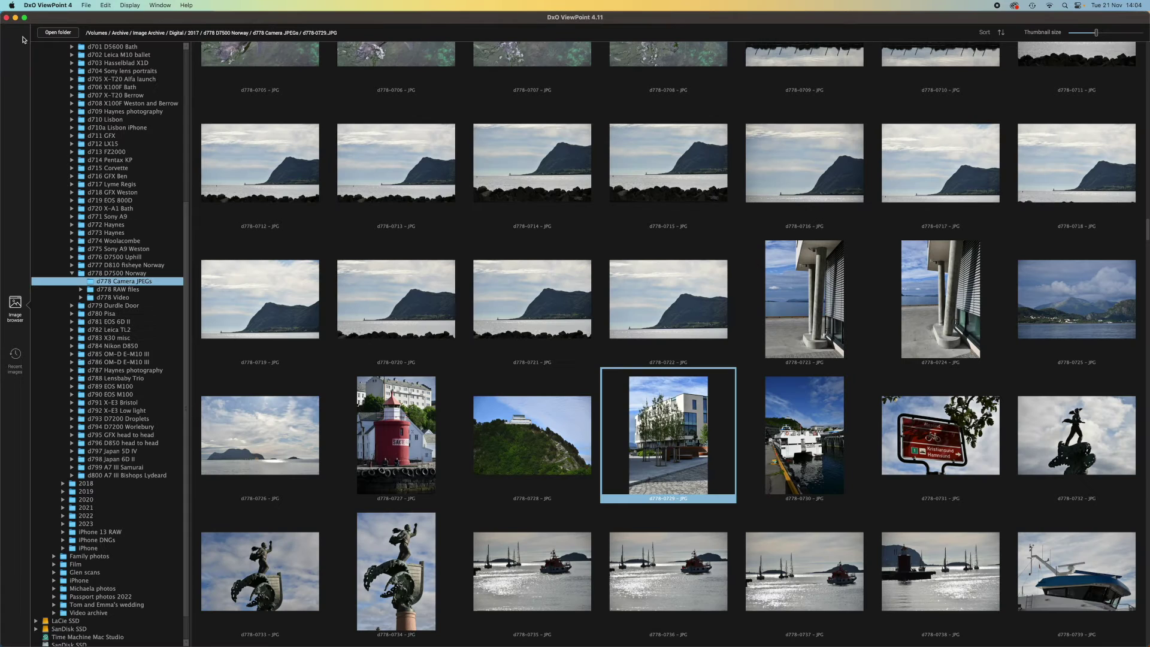
# Scroll the Norway thumbnails and reopen the white building photo d778-0729 for editing
pyautogui.scroll(-5, 659, 439)
pyautogui.scroll(-10, 658, 439)
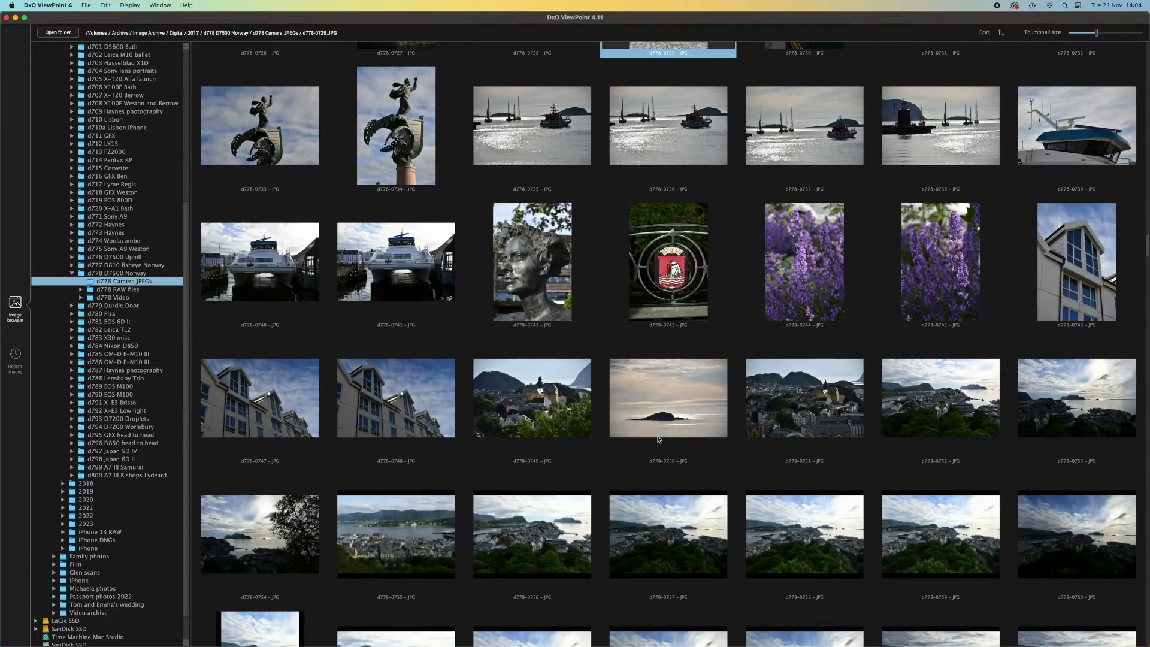
pyautogui.scroll(-15, 658, 439)
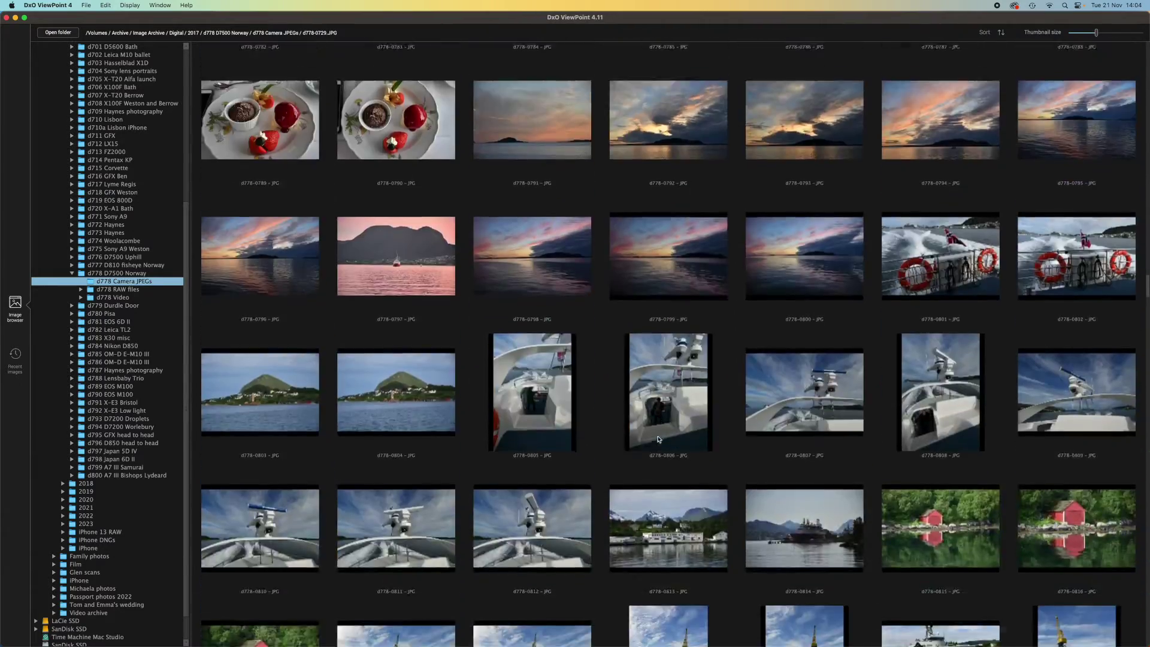
pyautogui.scroll(-20, 659, 439)
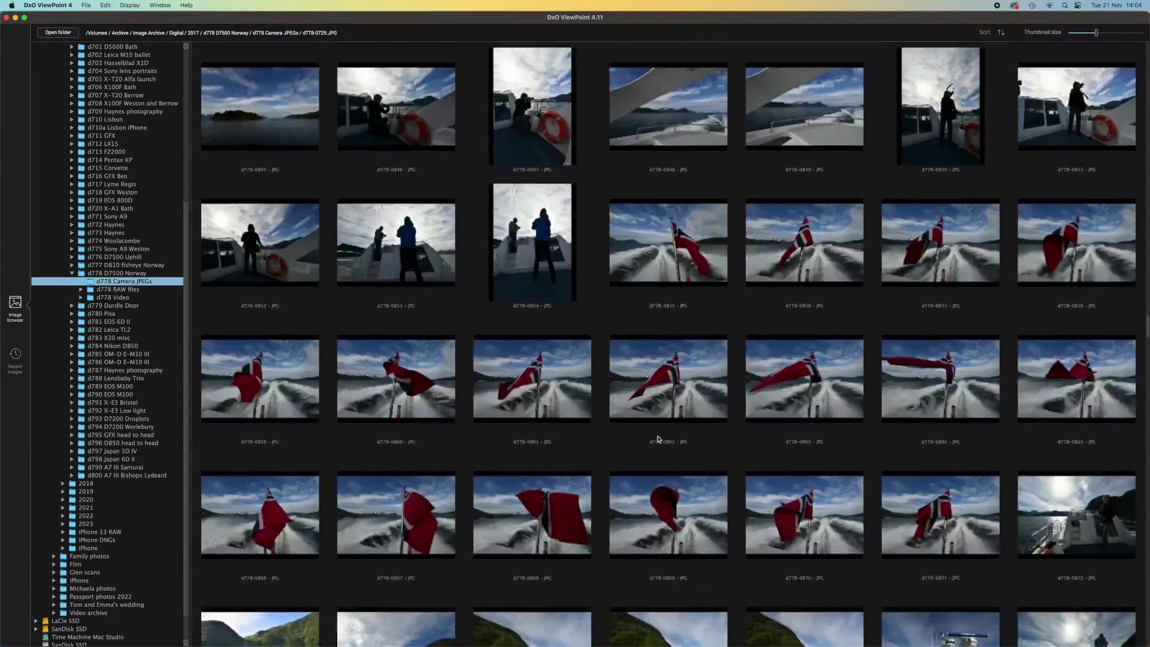
pyautogui.scroll(-20, 658, 440)
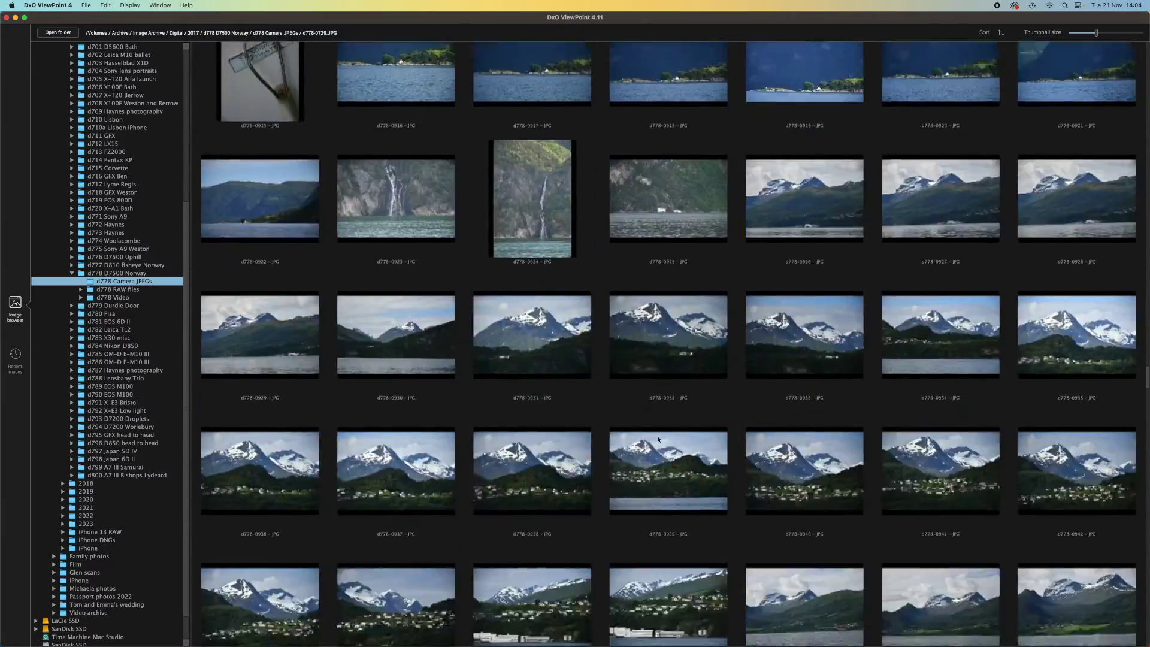
pyautogui.scroll(-15, 658, 439)
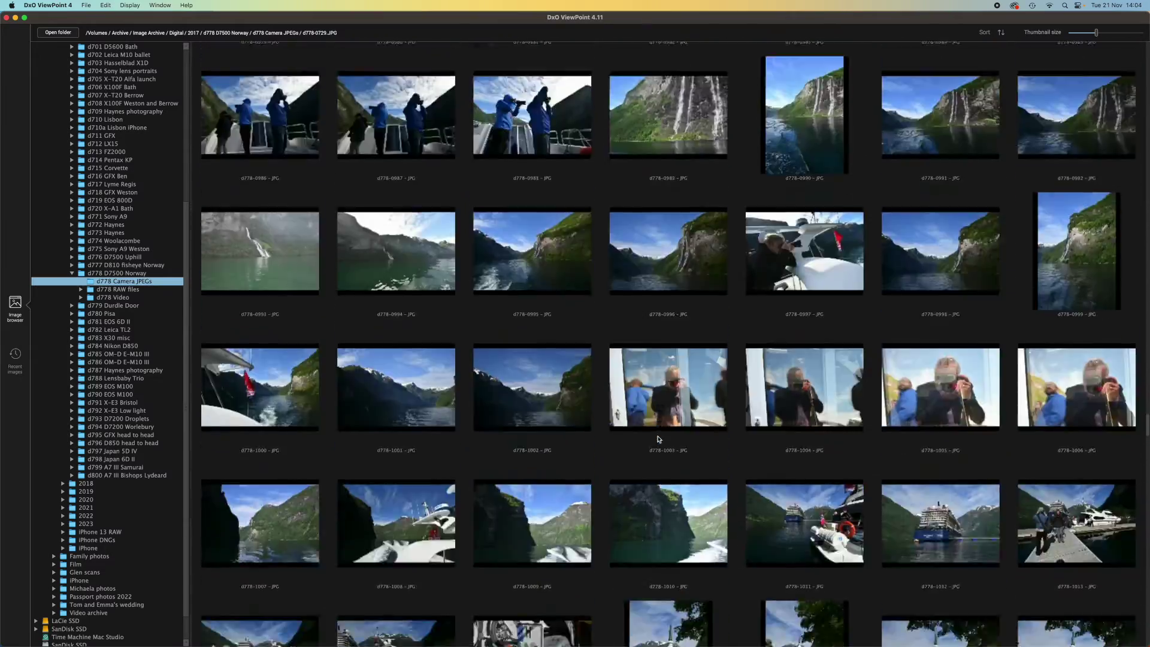
pyautogui.scroll(20, 658, 440)
pyautogui.scroll(20, 658, 439)
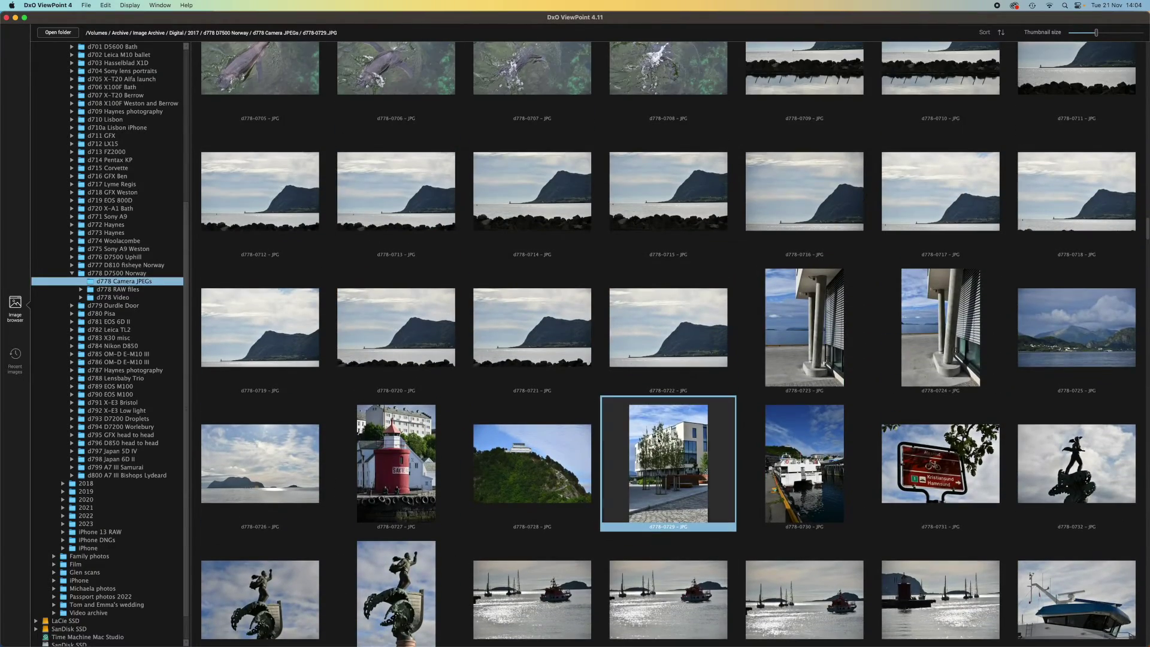
pyautogui.doubleClick(669, 479)
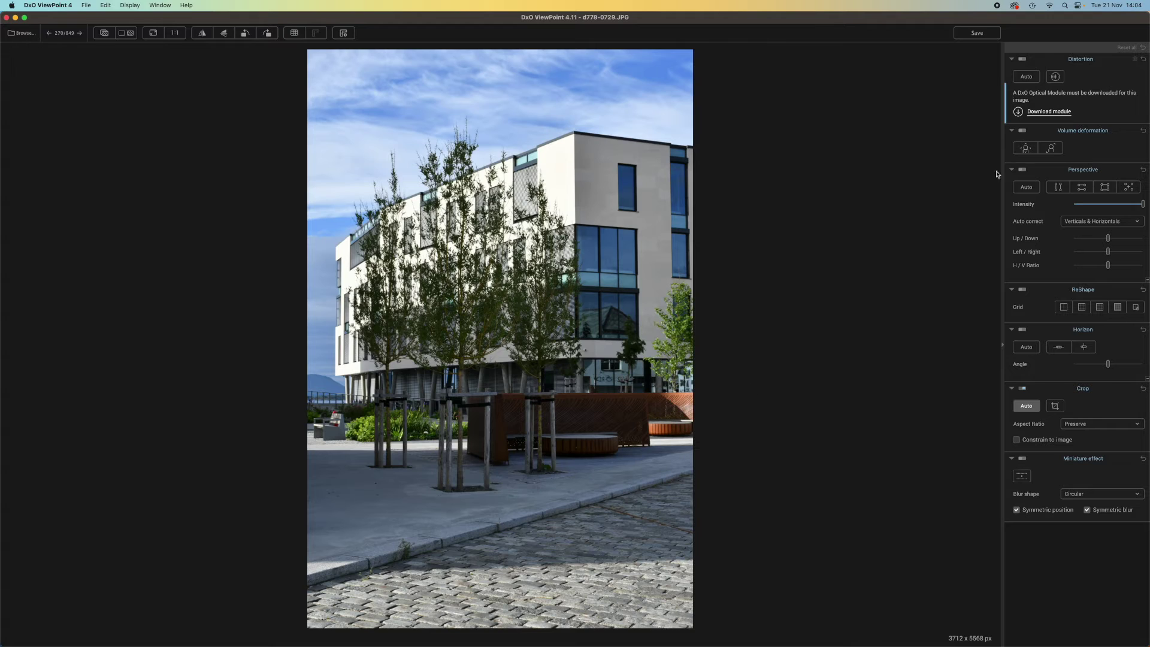
# Apply automatic distortion correction, downloading the Nikon D7500 18–140mm optical module
pyautogui.click(1027, 78)
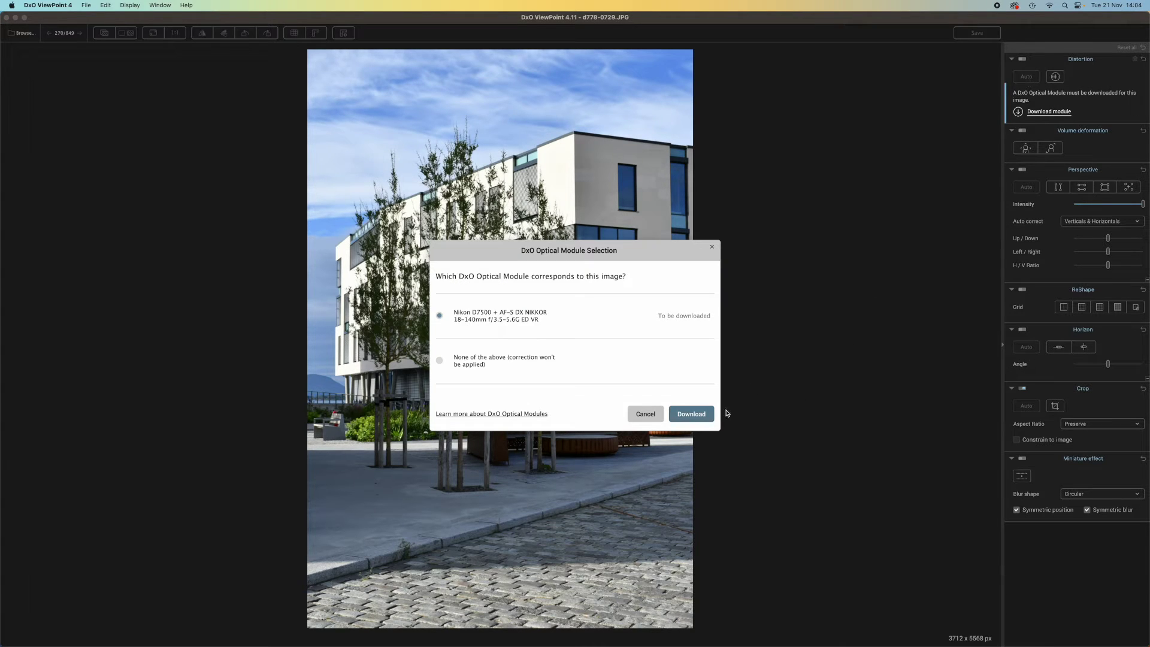
pyautogui.click(696, 416)
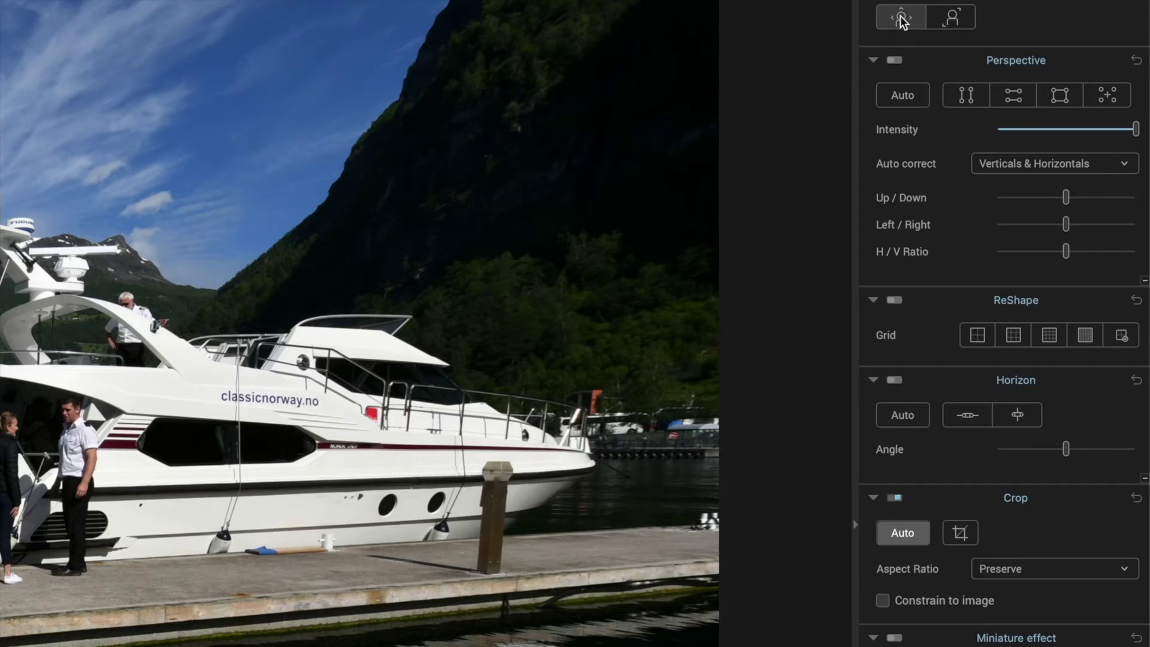
# Compare horizontal/vertical and single-intensity volume deformation on the pier photo, keeping horizontal/vertical
pyautogui.click(1026, 148)
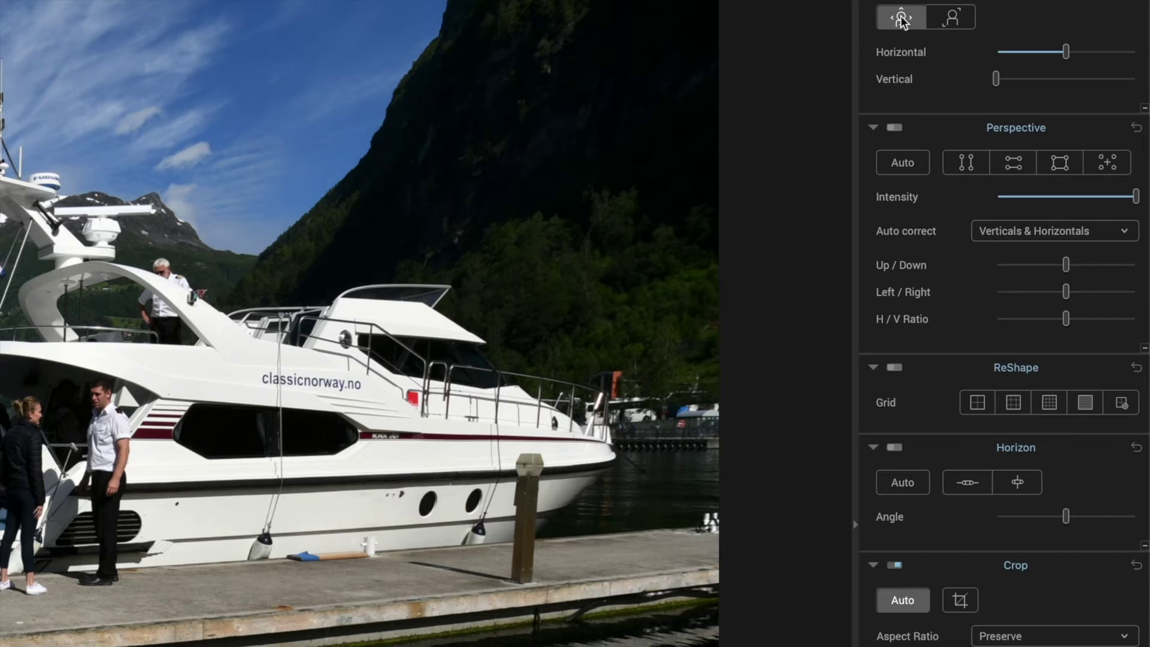
pyautogui.click(951, 21)
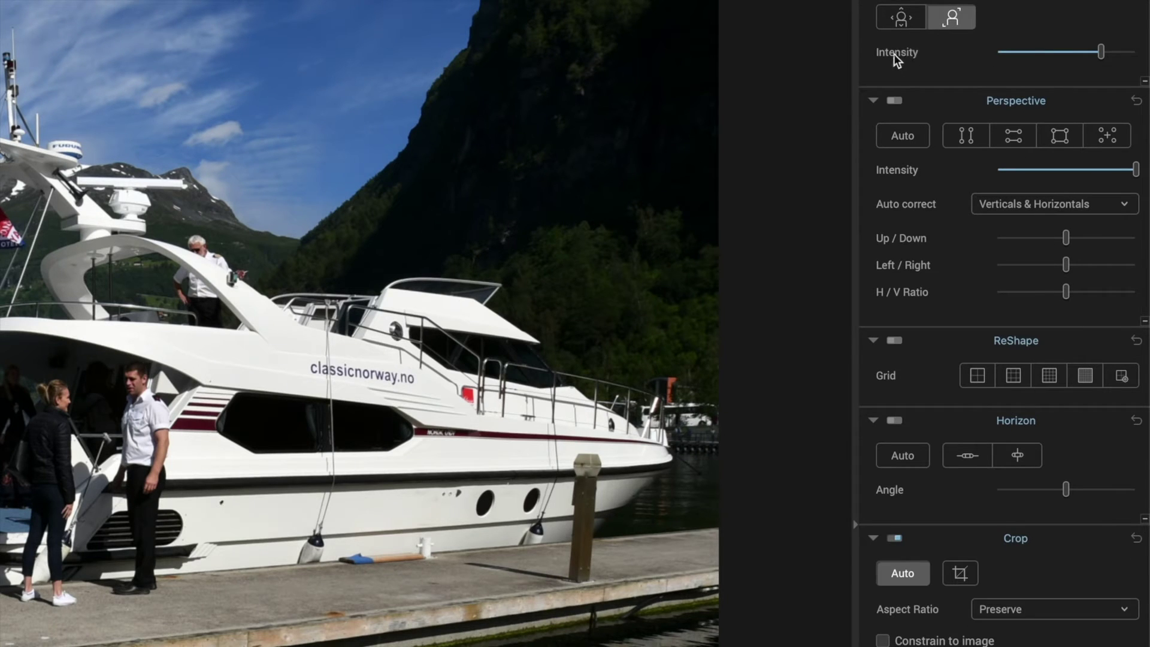
pyautogui.click(901, 19)
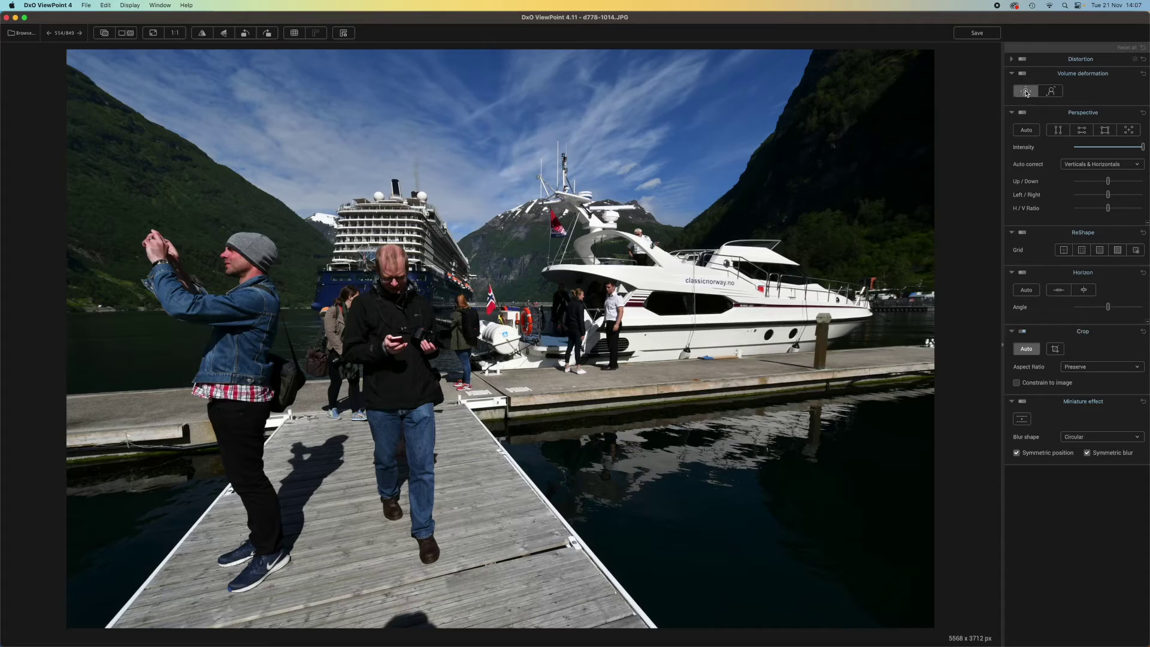
pyautogui.click(1027, 91)
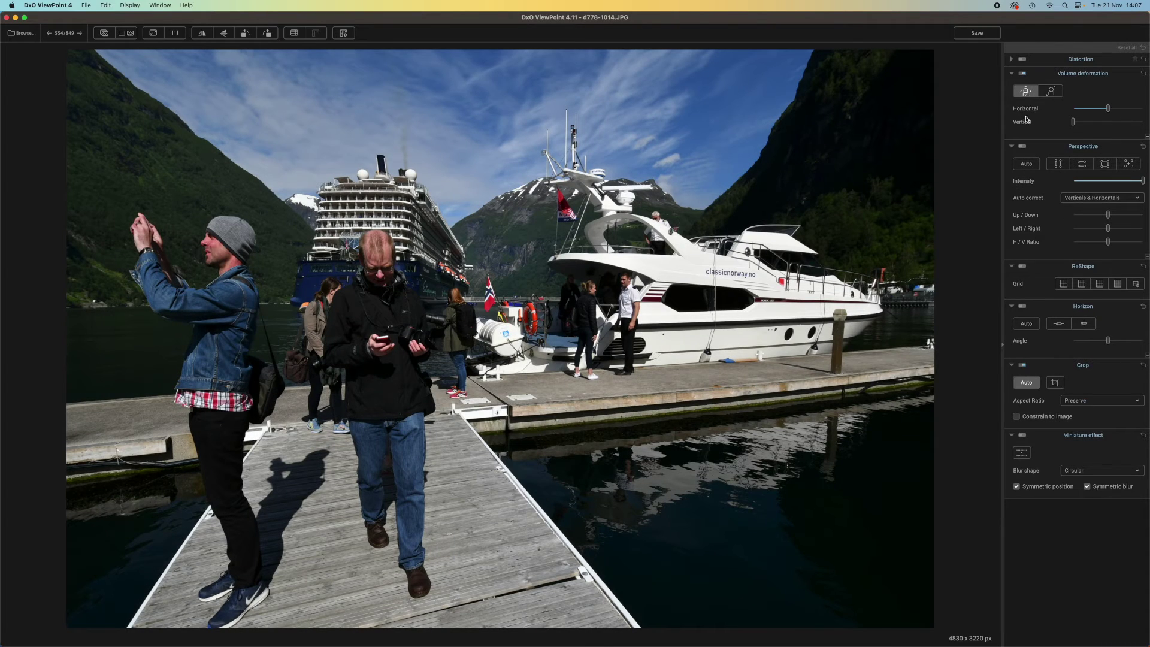
pyautogui.click(1051, 91)
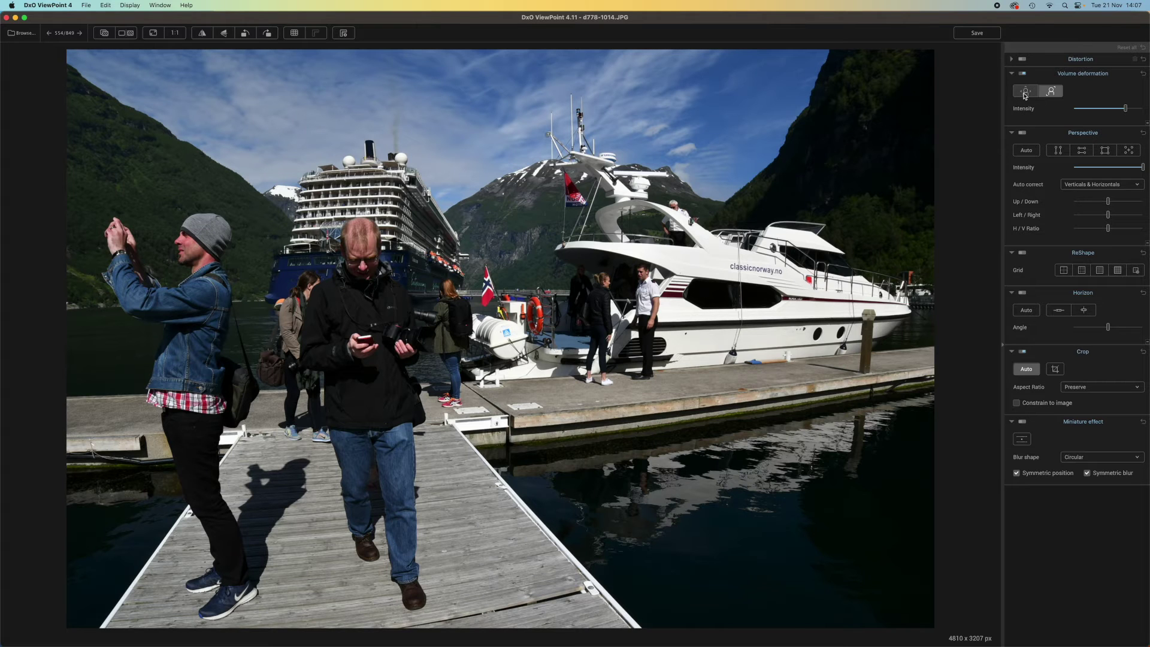
pyautogui.click(1025, 93)
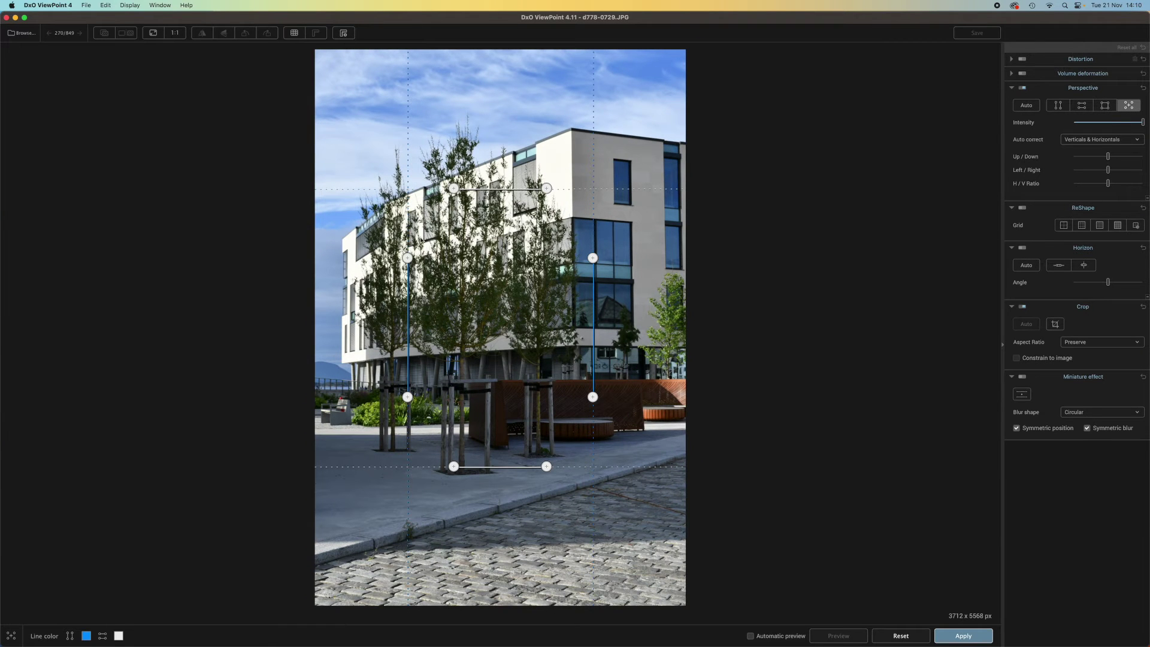
# Align the left perspective guide with the building edge, then switch perspective off and collapse it
pyautogui.moveTo(408, 258); pyautogui.dragTo(355, 238)
pyautogui.moveTo(407, 396); pyautogui.dragTo(357, 351)
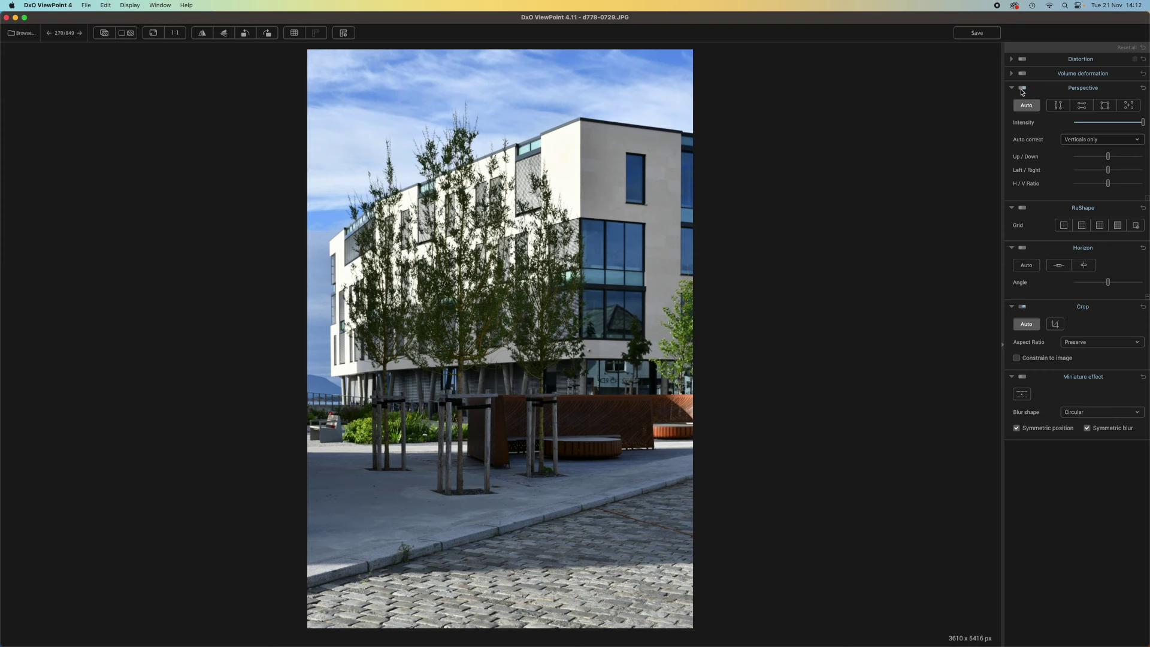
pyautogui.click(1023, 88)
pyautogui.click(1012, 88)
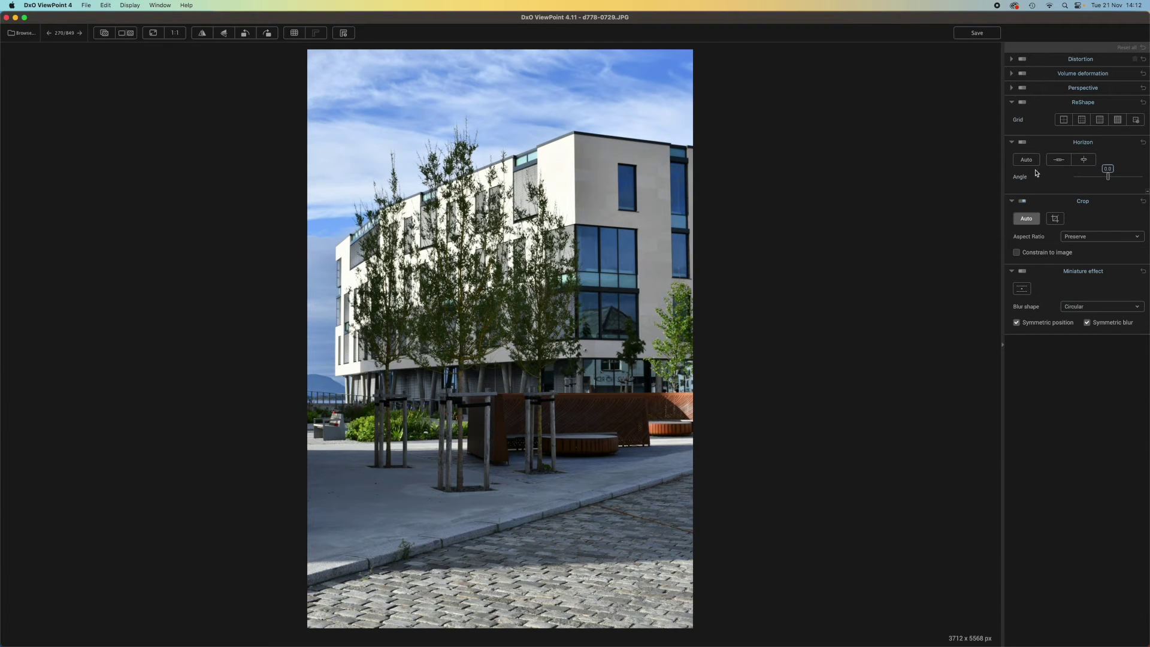
# Try a 16 × 16 ReShape grid on the zoomed building, then turn ReShape off
pyautogui.click(1100, 120)
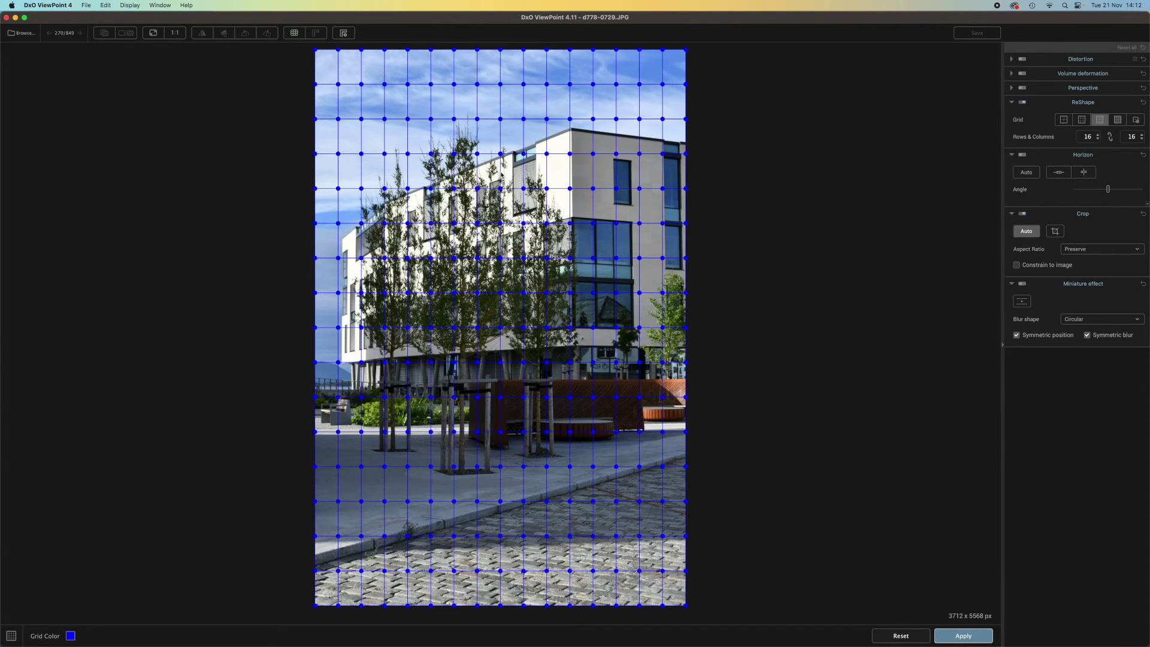
pyautogui.scroll(3, 501, 327)
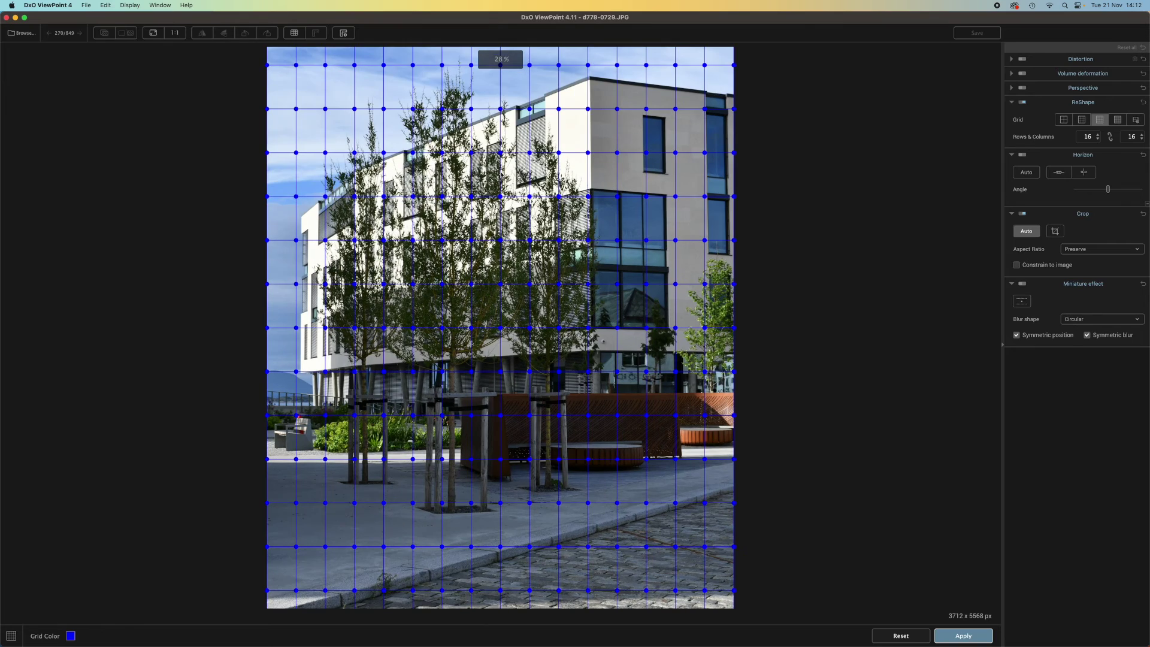
pyautogui.scroll(3, 500, 328)
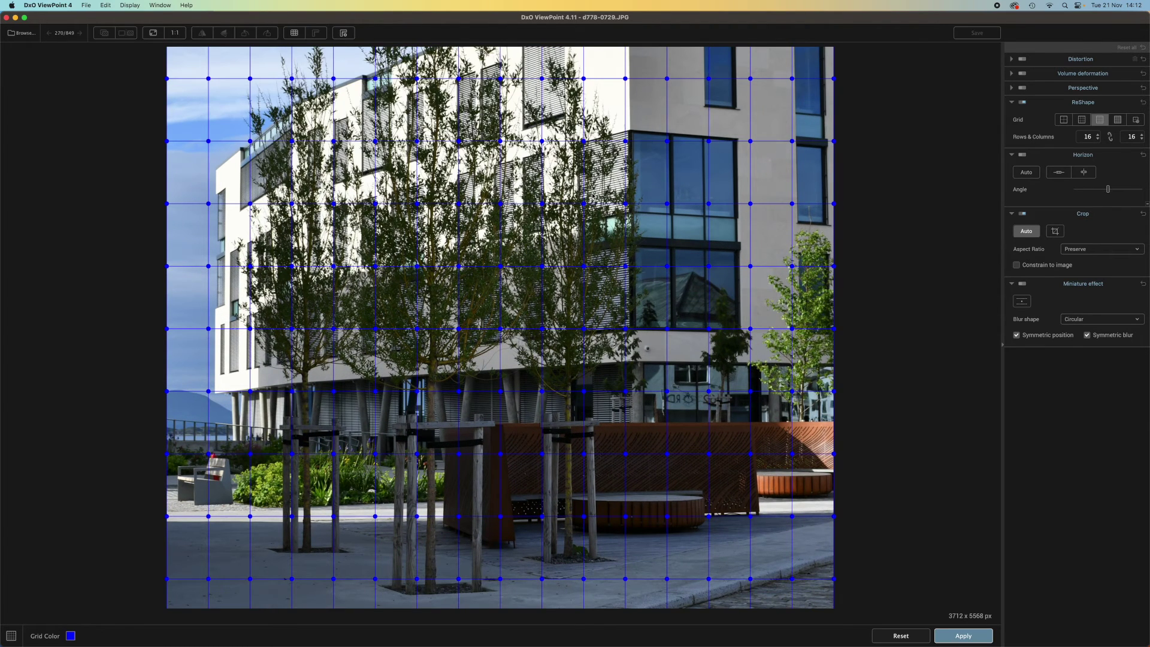
pyautogui.moveTo(792, 233); pyautogui.dragTo(688, 437)
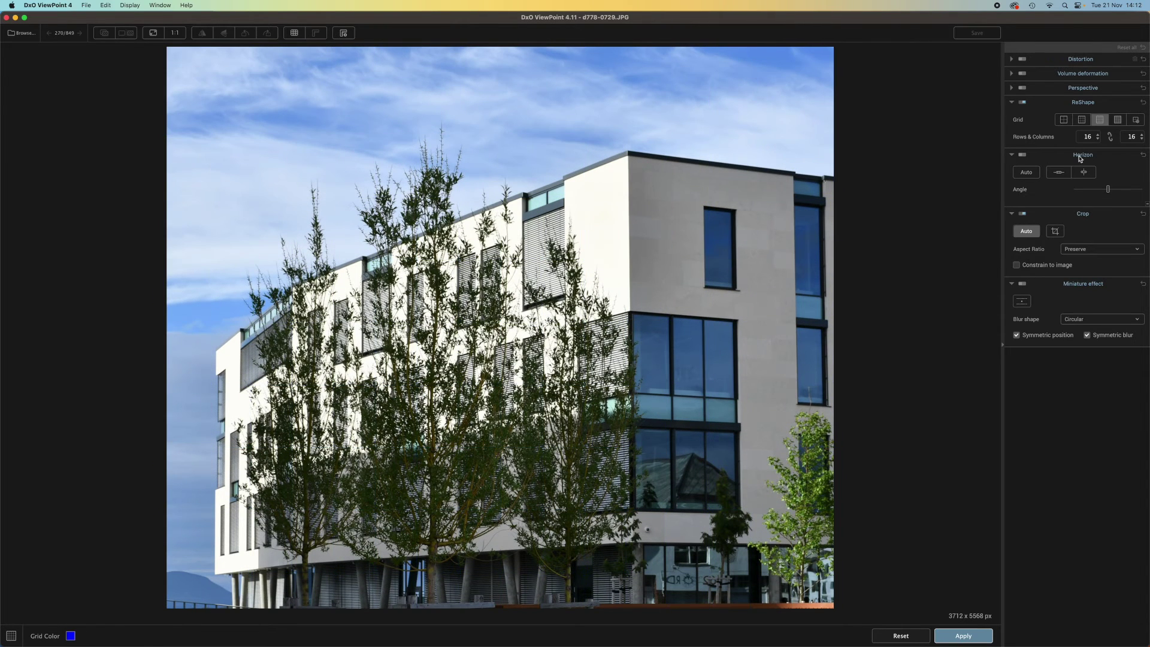
pyautogui.click(1023, 103)
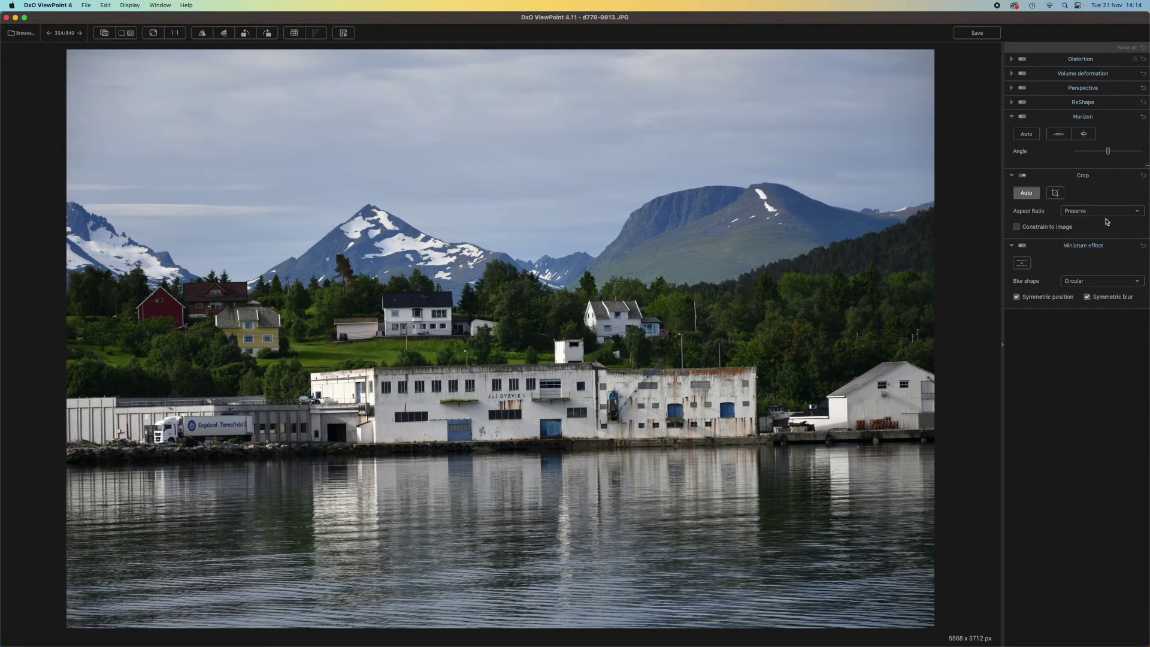
# Auto-level the waterfront horizon and toggle auto crop to 5339 × 3559 px
pyautogui.click(1027, 136)
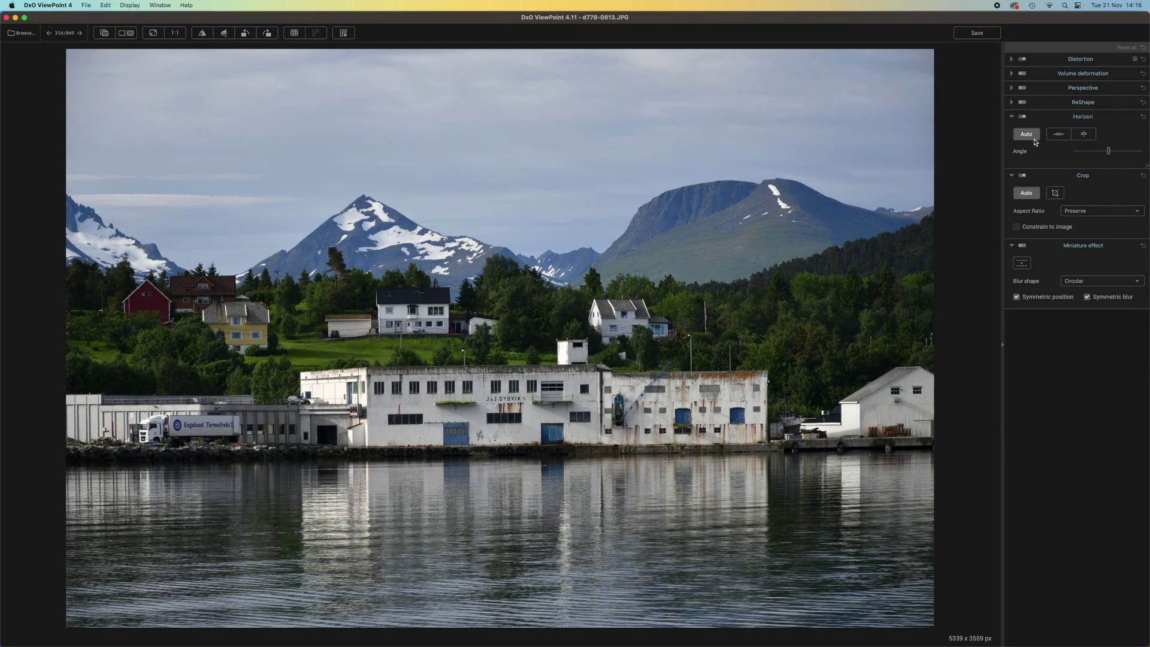
pyautogui.click(1037, 199)
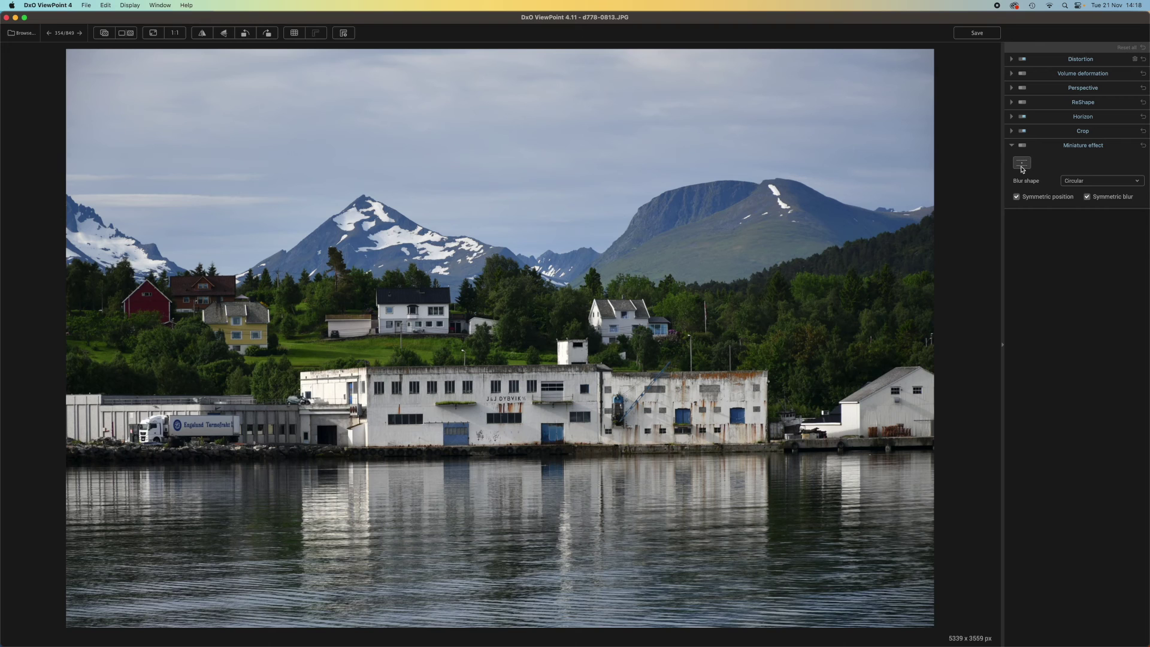
# Add a Miniature blur, moving the focus band onto the warehouse and tilting it slightly clockwise
pyautogui.click(1022, 163)
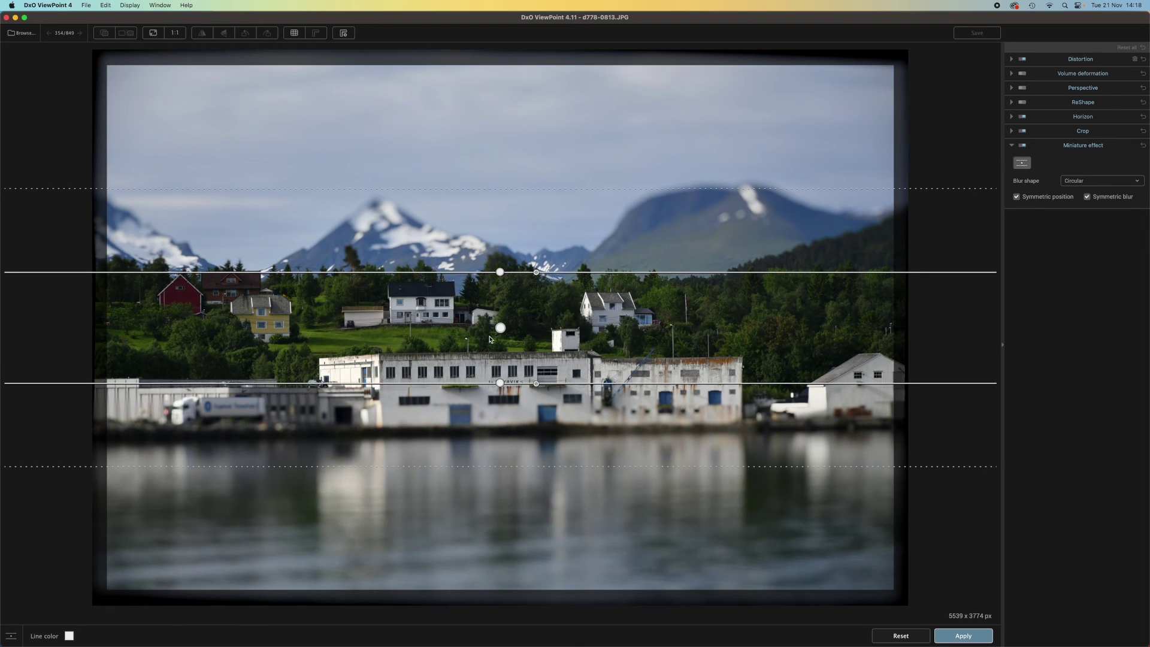
pyautogui.moveTo(500, 328); pyautogui.dragTo(501, 390)
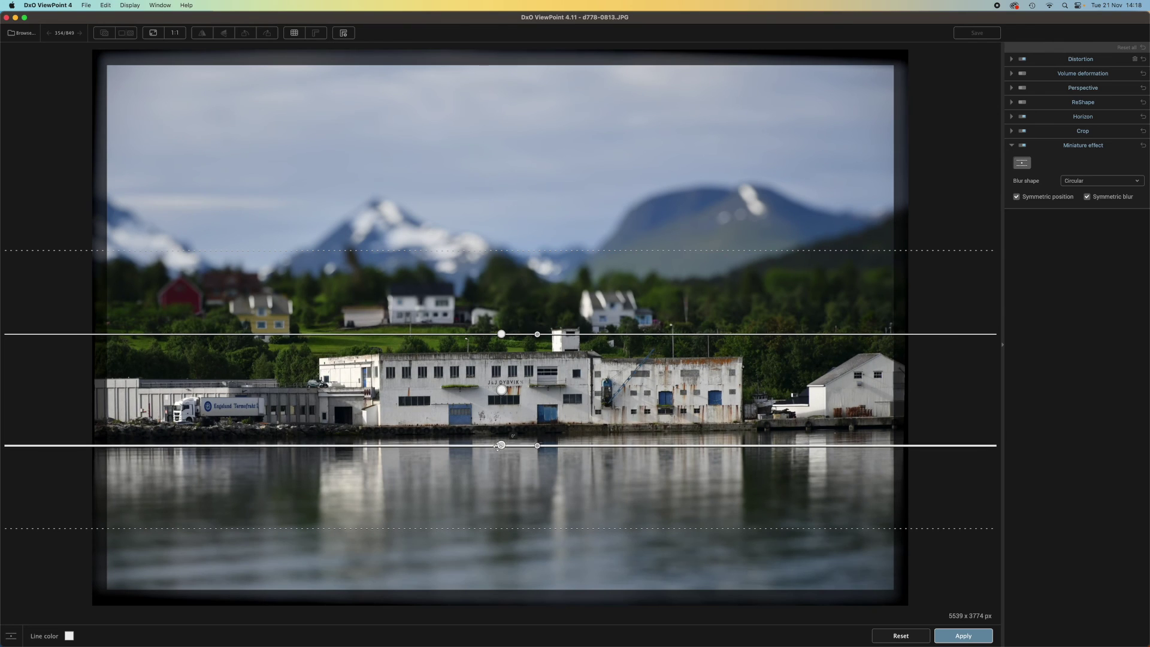
pyautogui.moveTo(501, 445); pyautogui.dragTo(536, 441)
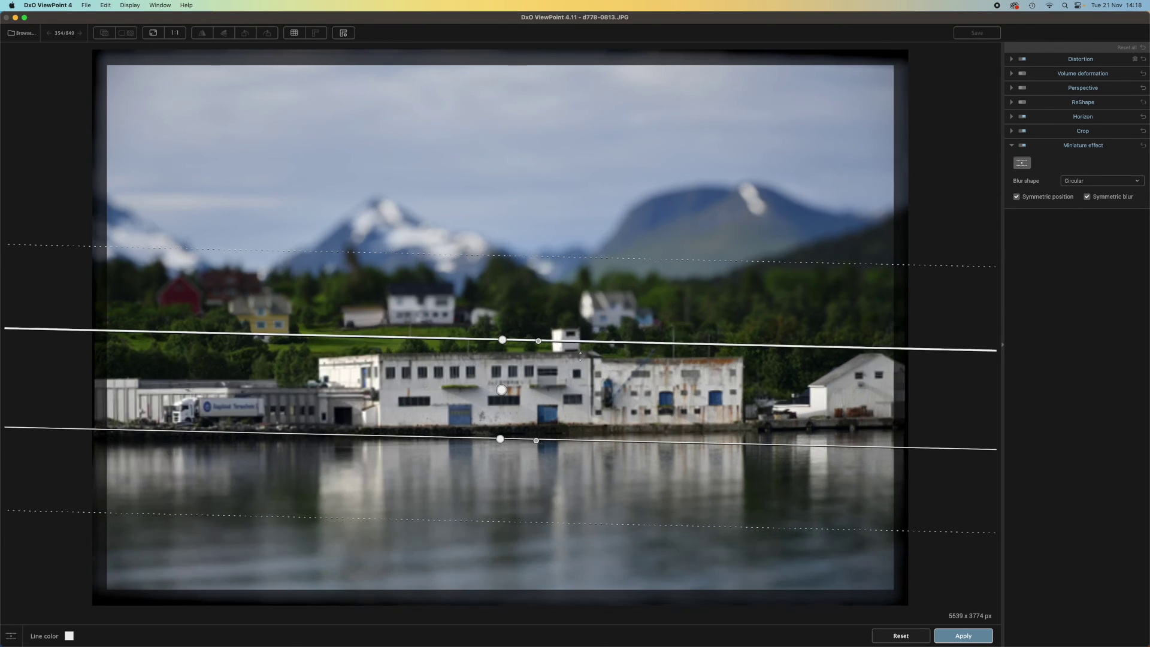
pyautogui.moveTo(542, 342)
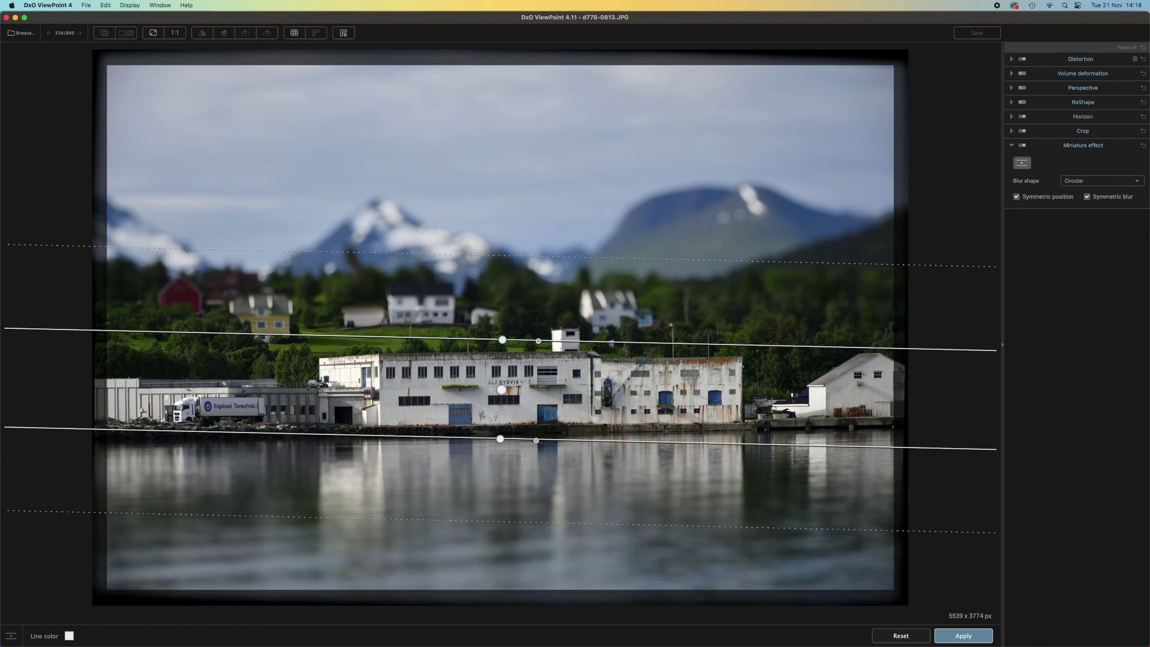
pyautogui.click(501, 439)
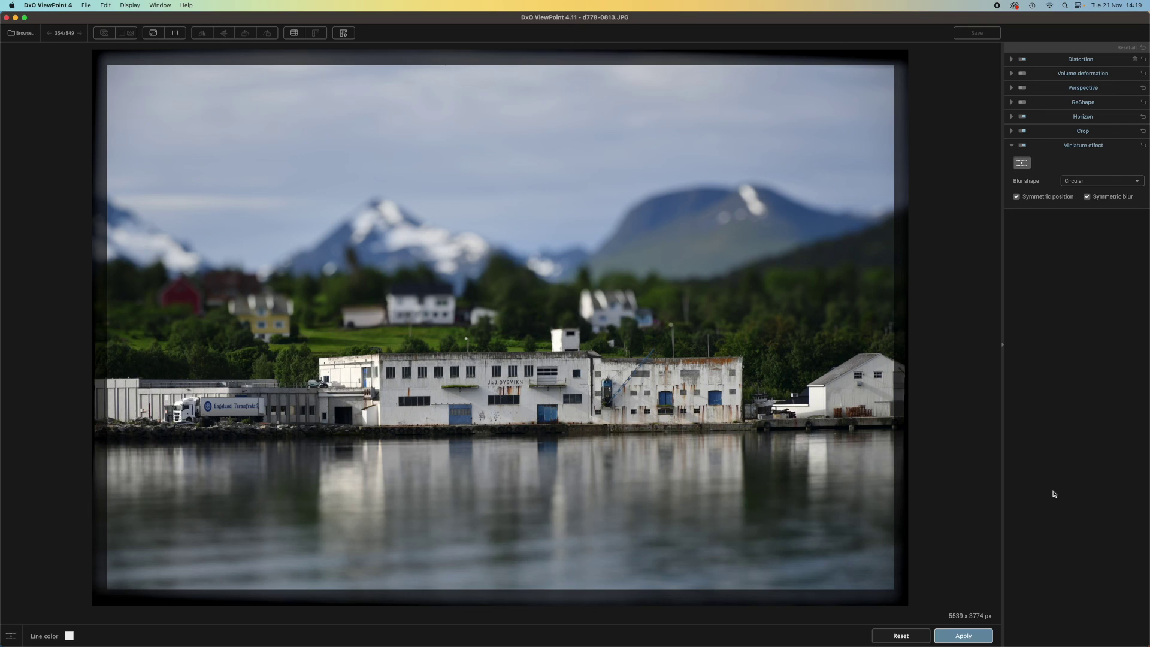